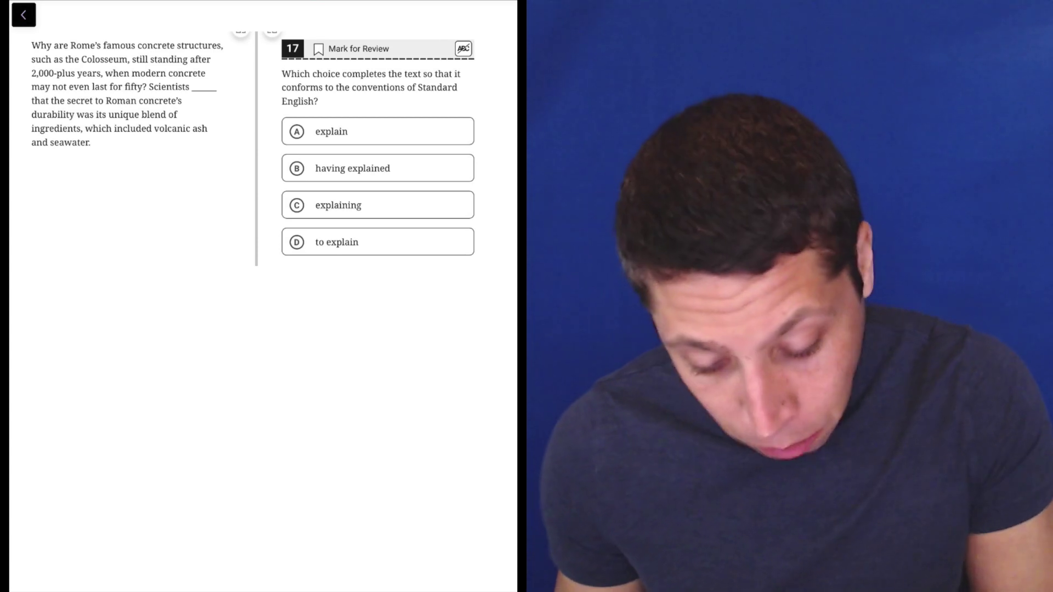
- Draw a red bracket beside passage lines 4–7 to mark the sentence with the blank
drag(223, 79, 225, 142)
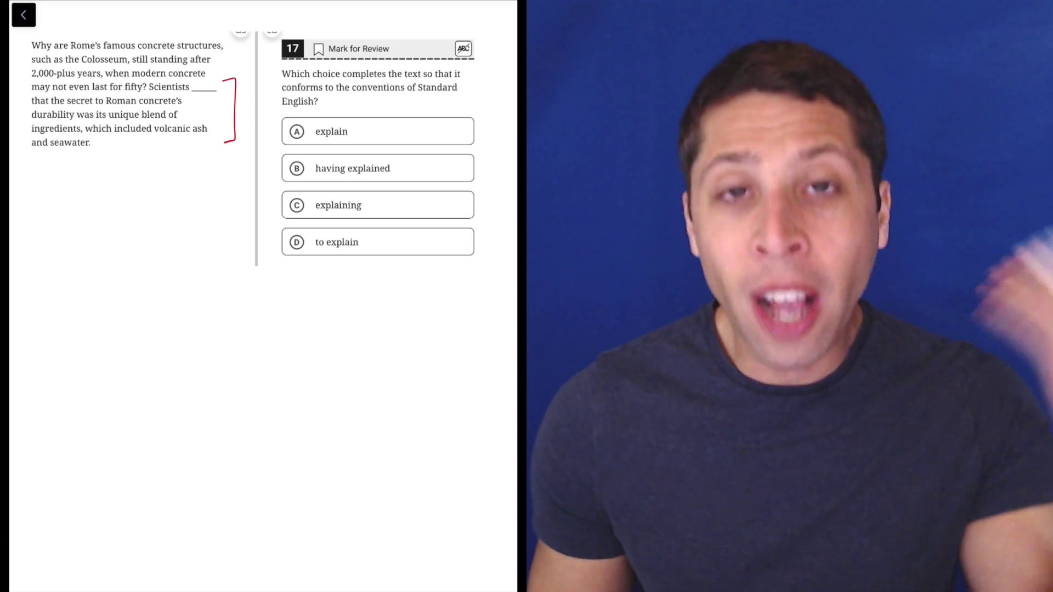
scroll(247, 247, up, 3)
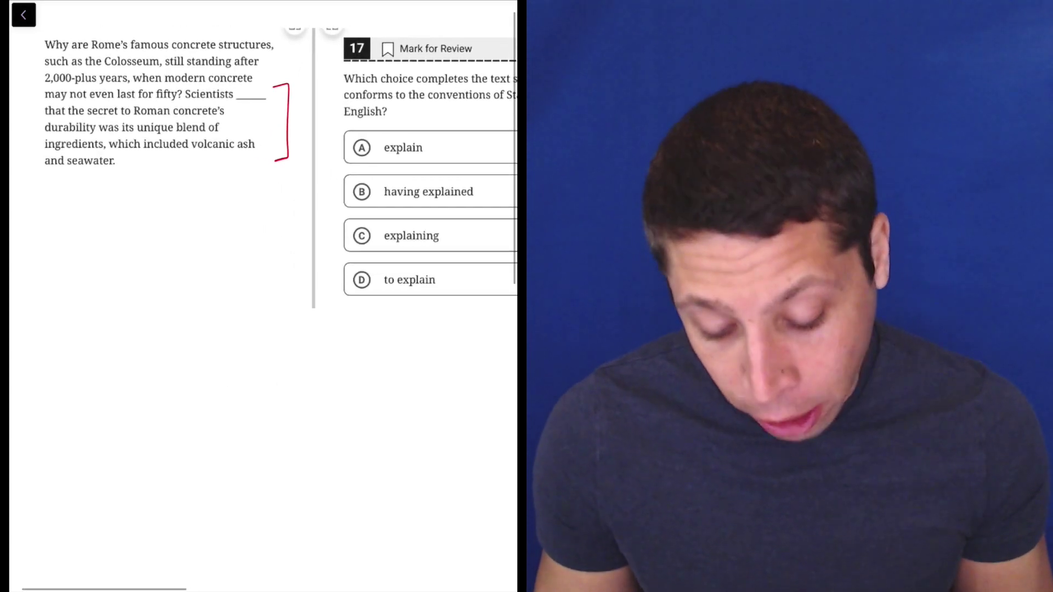
- Draw a red line through the nonessential clause 'which included volcanic ash and seawater'
drag(109, 144, 254, 144)
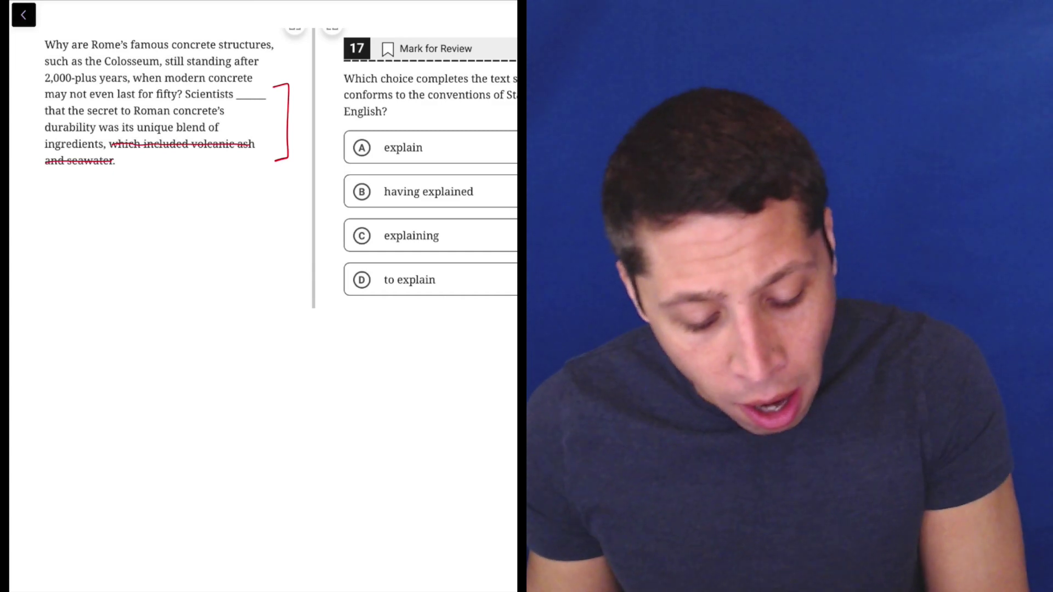
- Underline the '-ing' ending of 'having' in answer choice B in red
drag(402, 199, 419, 197)
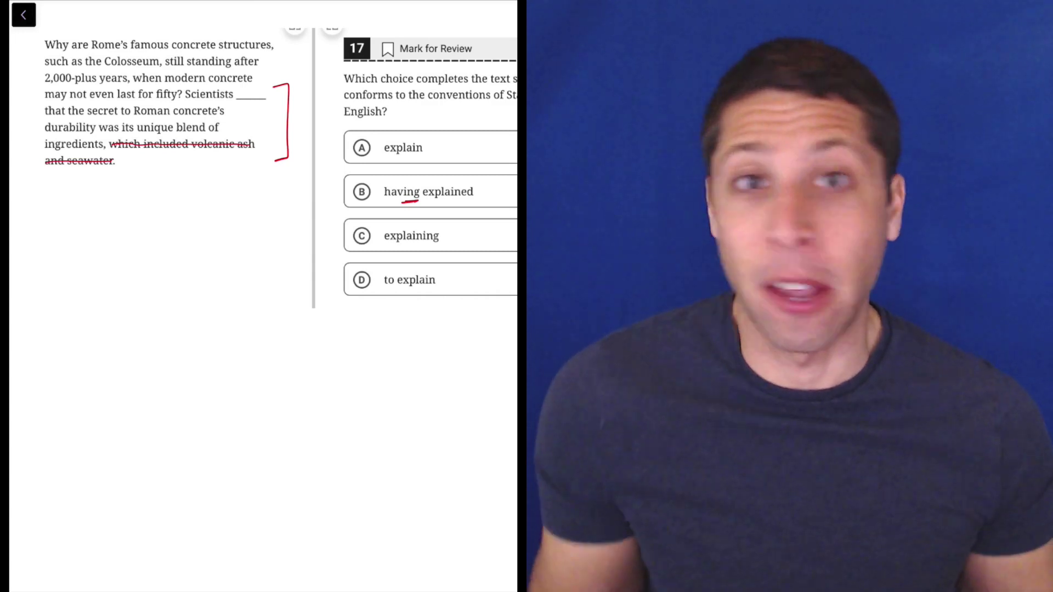
- Slash through the wrong answer choices in red, starting with choice B
drag(348, 201, 372, 184)
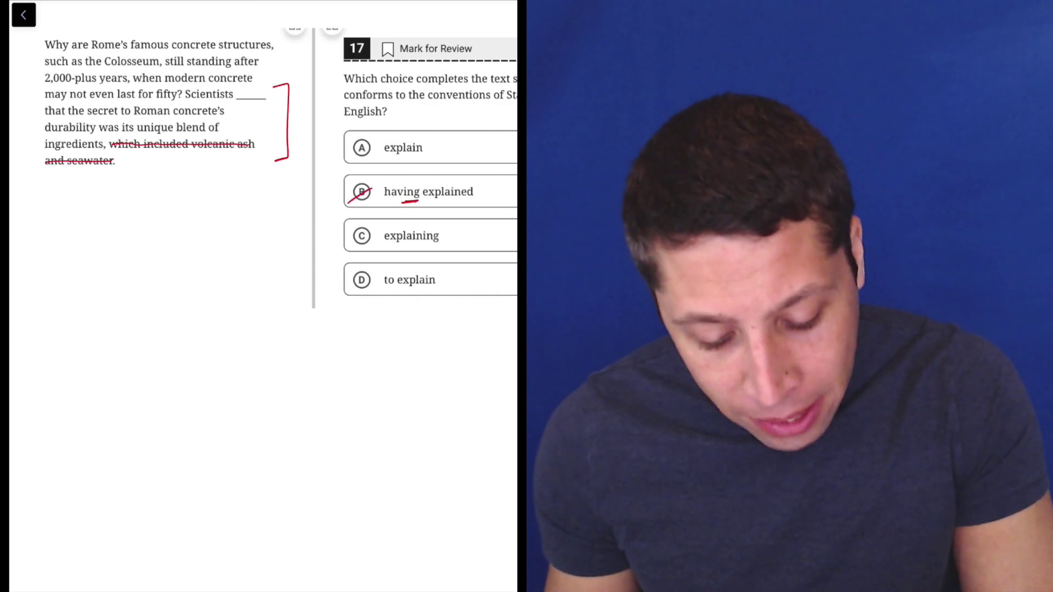
mouse_move(351, 244)
mouse_down()
mouse_move(378, 229)
mouse_move(439, 241)
mouse_up()
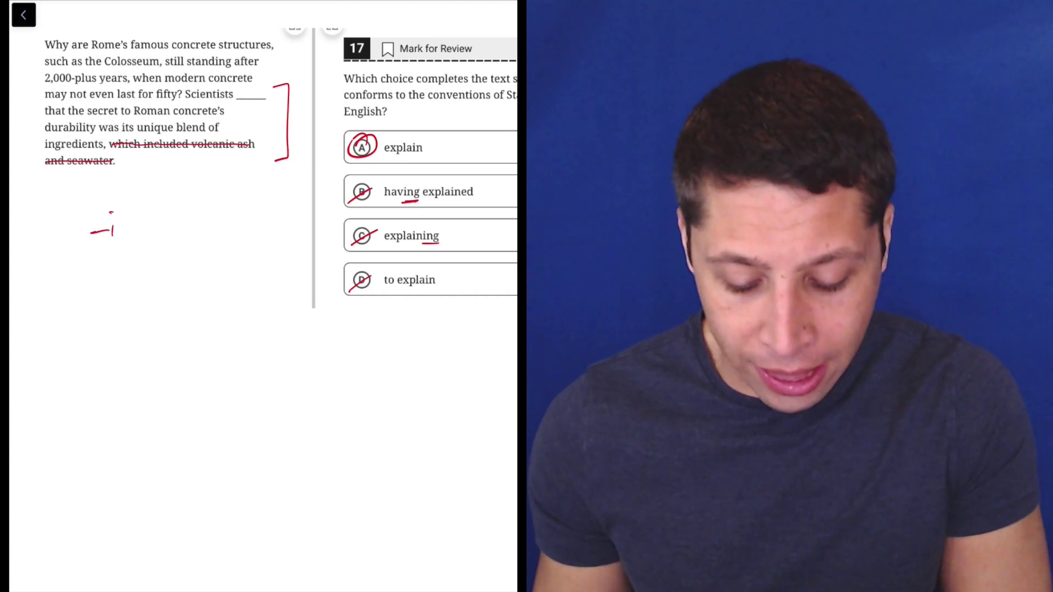
- Handwrite the red note '-ing & to' beneath the passage text
mouse_move(142, 220)
mouse_down()
mouse_move(134, 250)
mouse_move(176, 219)
mouse_move(216, 218)
mouse_up()
drag(229, 214, 227, 215)
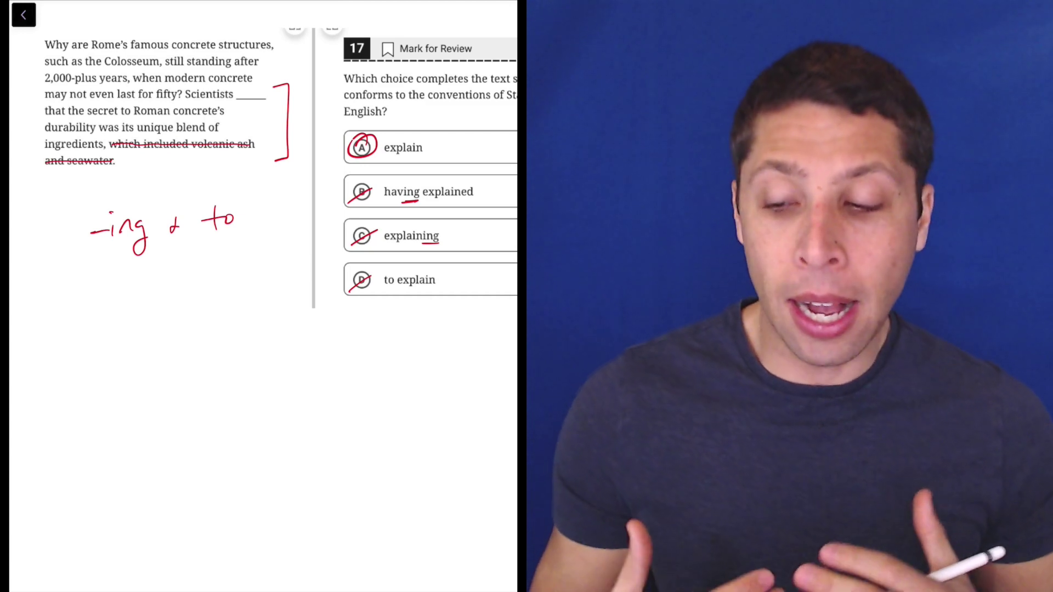